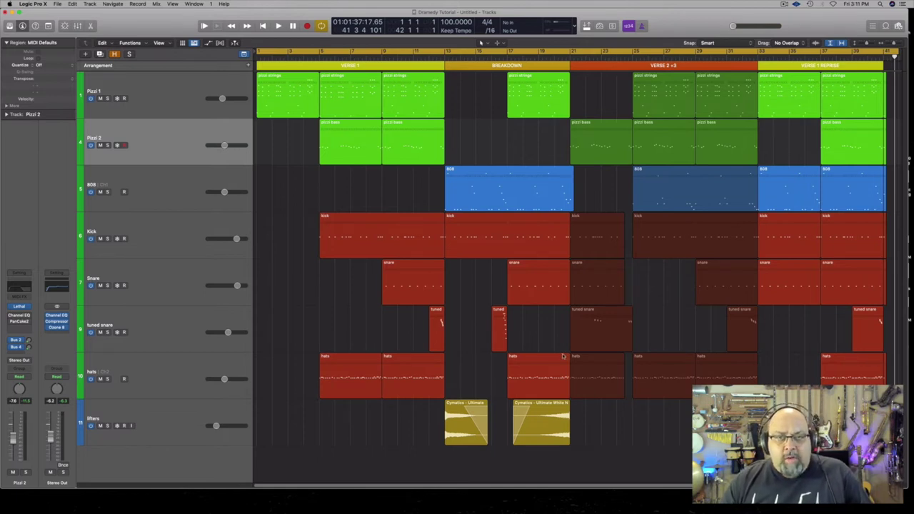
Play the cue from the project start through verse 1, stopping at bar 13 where the Breakdown begins
key(space)
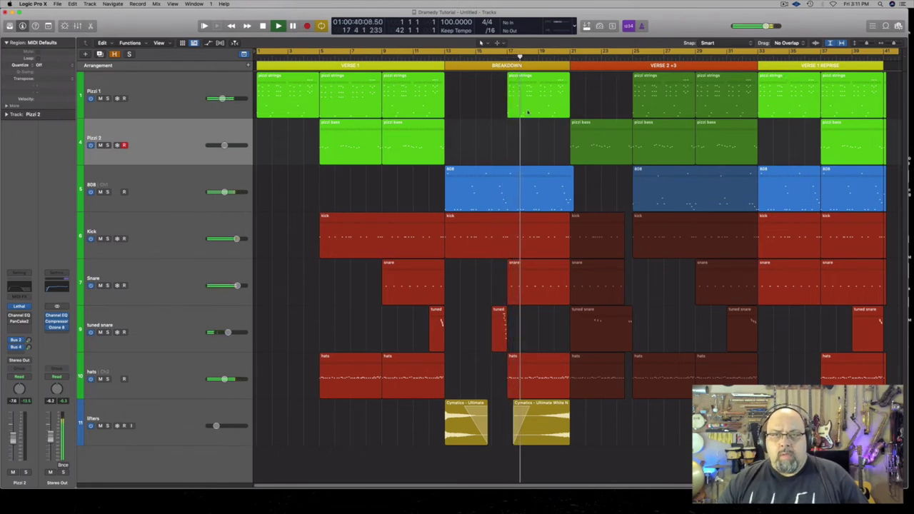
key(space)
Audition the approach to bar 13, then mute the tuned snare fill region
key(alt+comma)
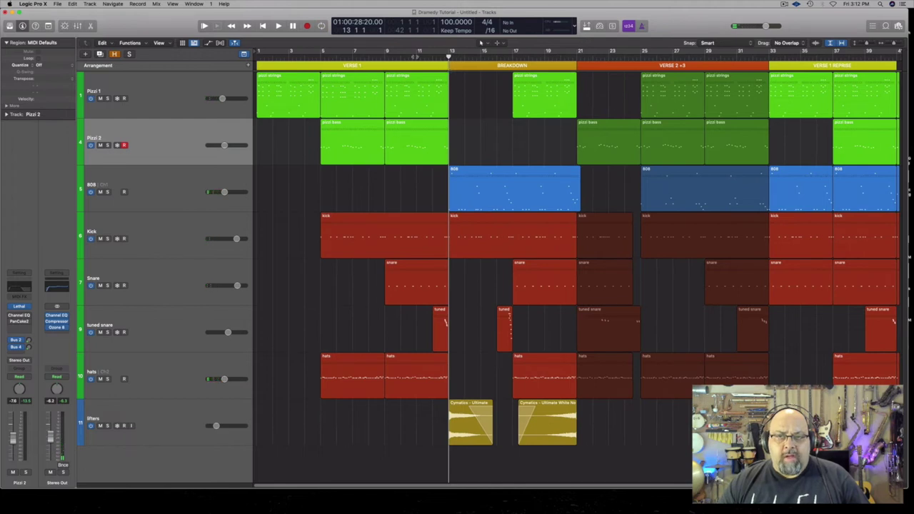
key(space)
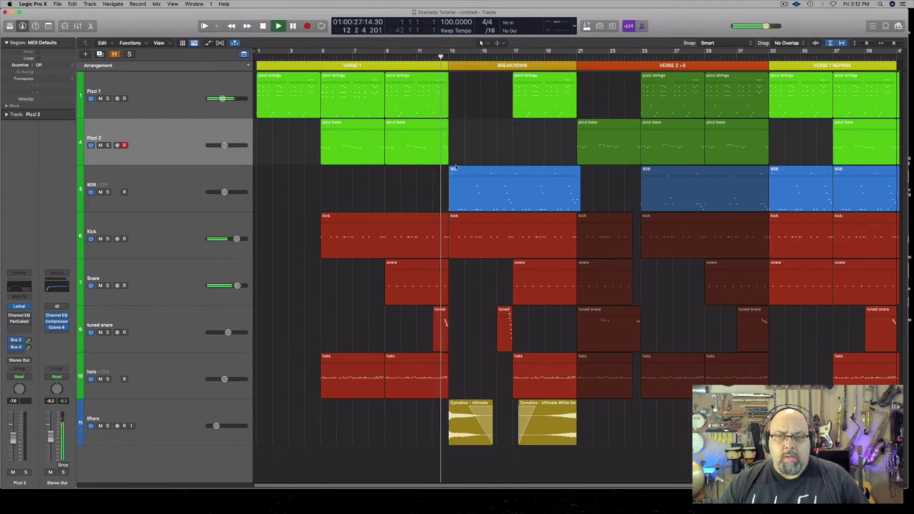
key(space)
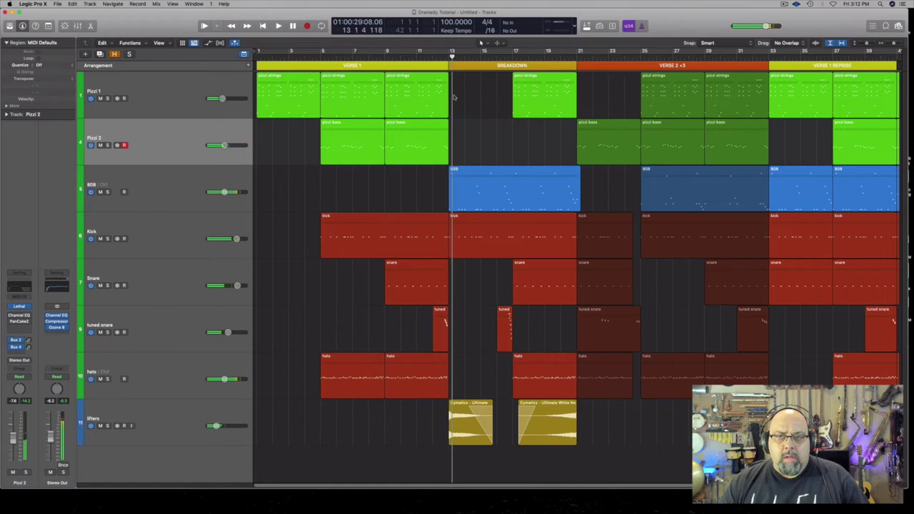
key(comma)
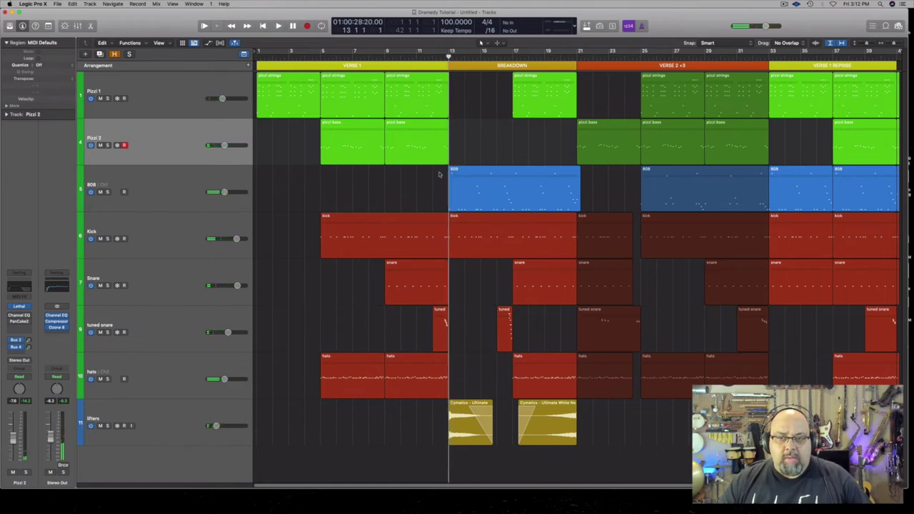
right_click(440, 325)
click(450, 333)
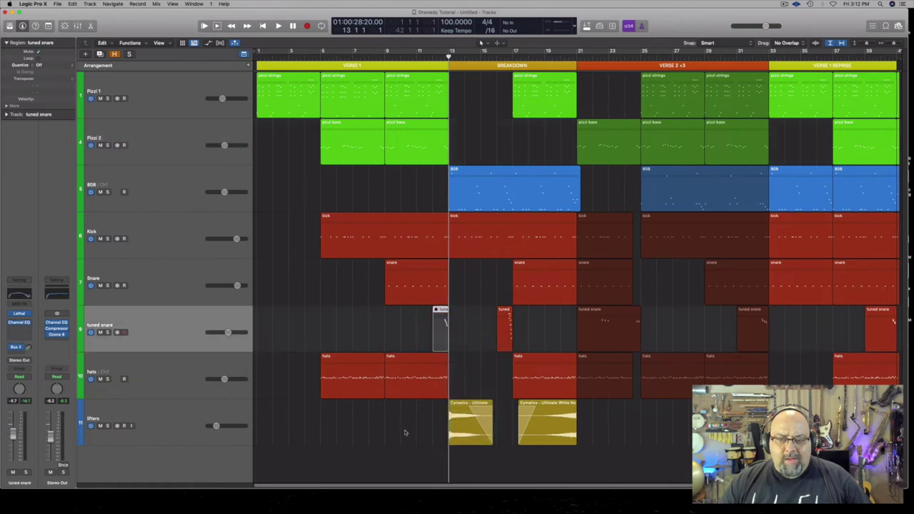
Trim the verse 1 hats, snare, kick and pizzi bass regions to end shortly before bar 13
click(443, 390)
shift+click(444, 275)
shift+click(441, 232)
shift+click(438, 159)
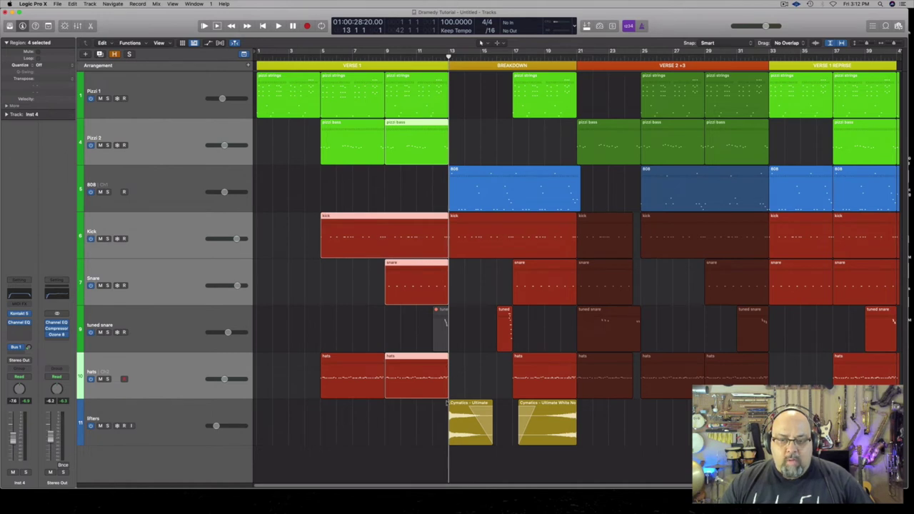
drag(448, 397, 436, 398)
Replay from bar 12 several times to hear the new gap before the Breakdown
click(418, 57)
key(space)
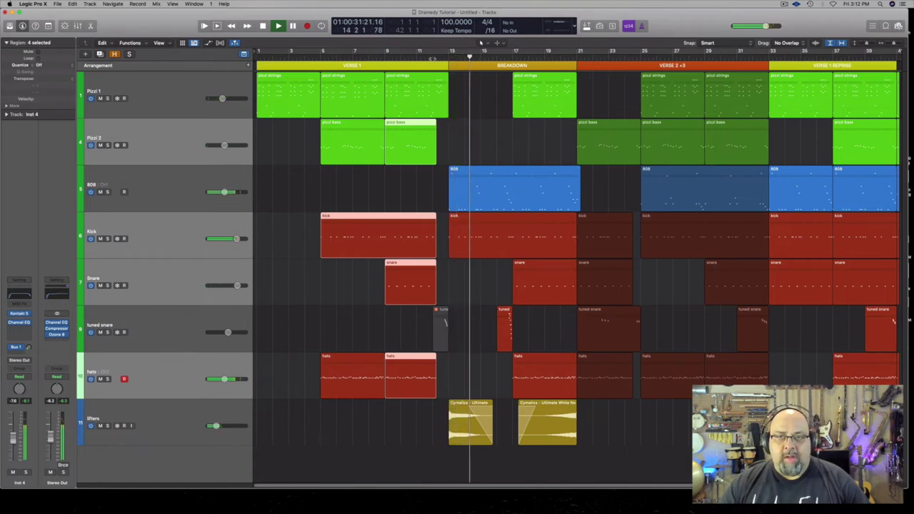
key(comma)
key(comma)
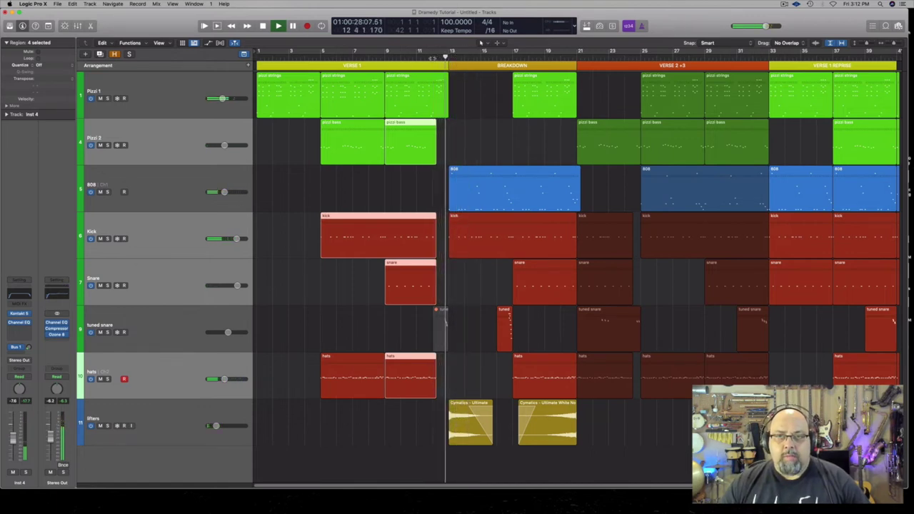
key(space)
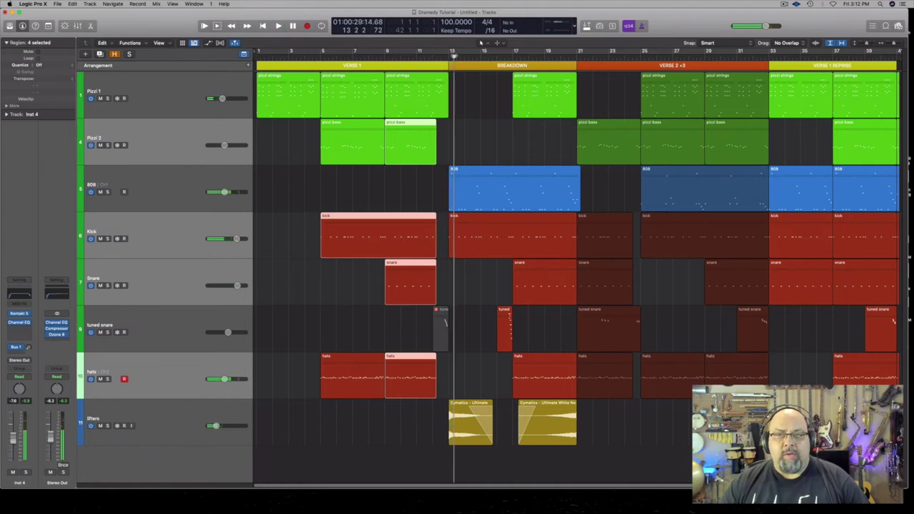
key(space)
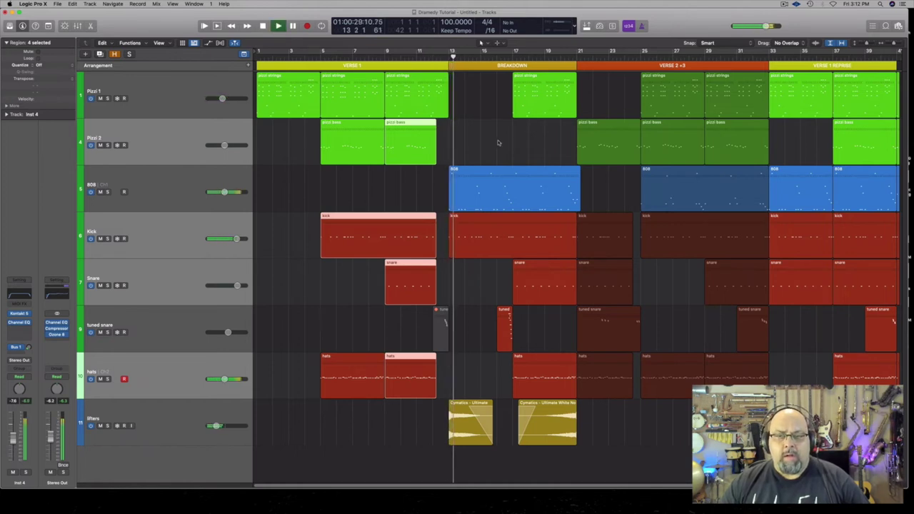
key(space)
key(comma)
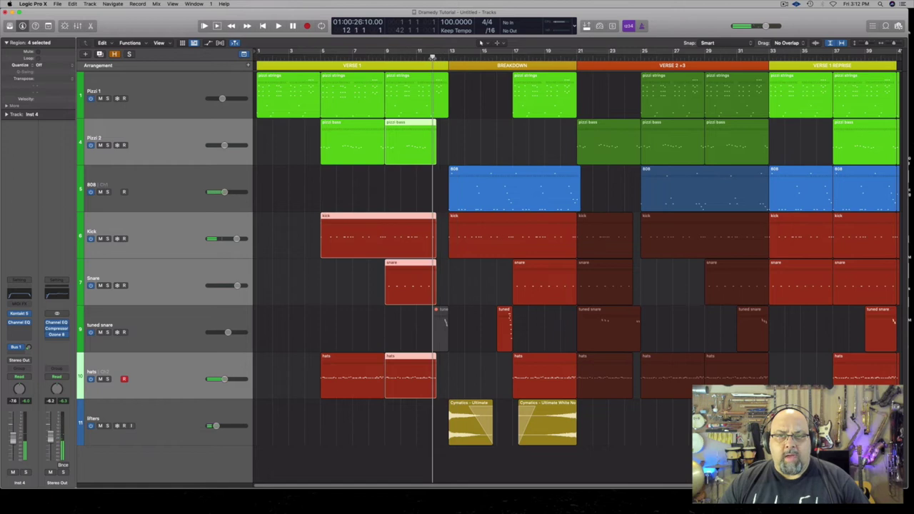
key(space)
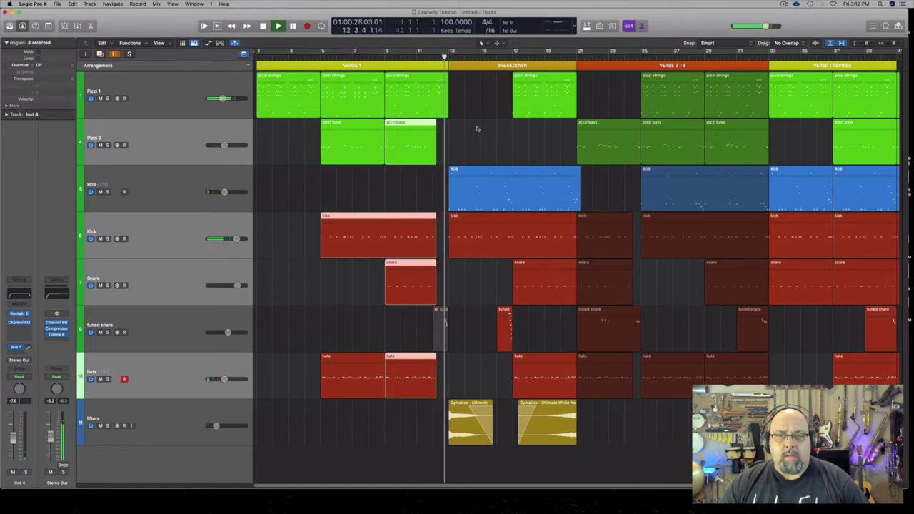
key(space)
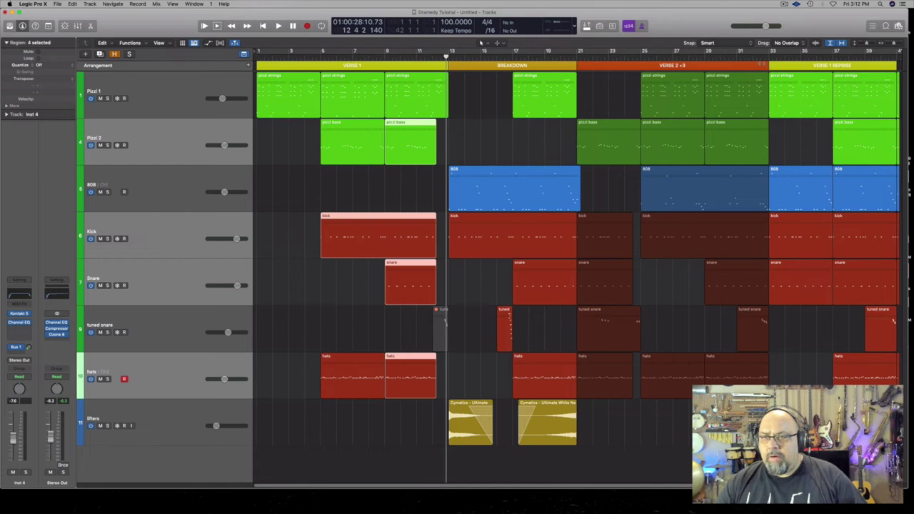
Play from the Verse 2 marker, then replay from bar 19 across the Breakdown-to-Verse 2 transition
key(space)
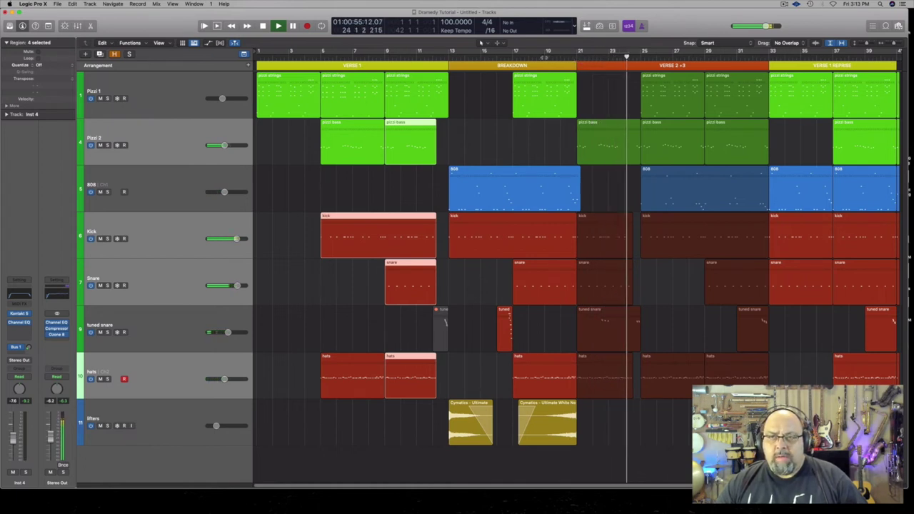
click(545, 51)
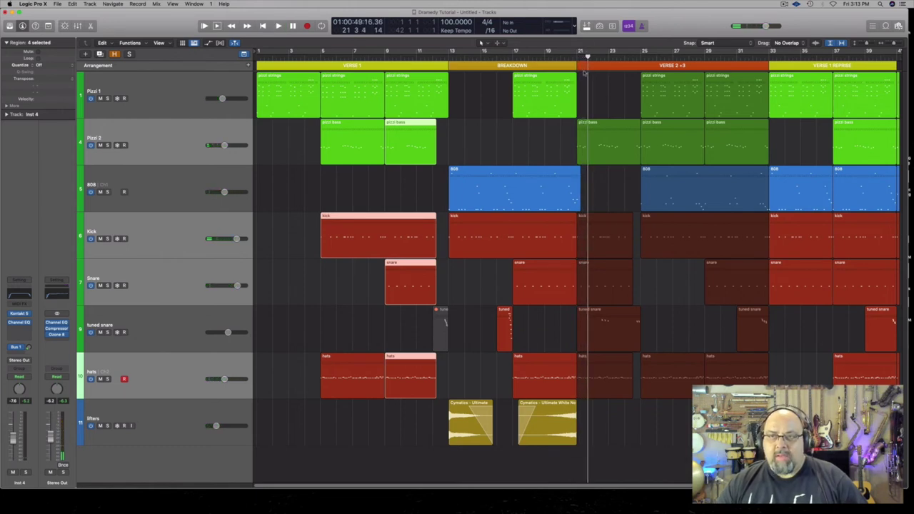
drag(589, 56, 569, 55)
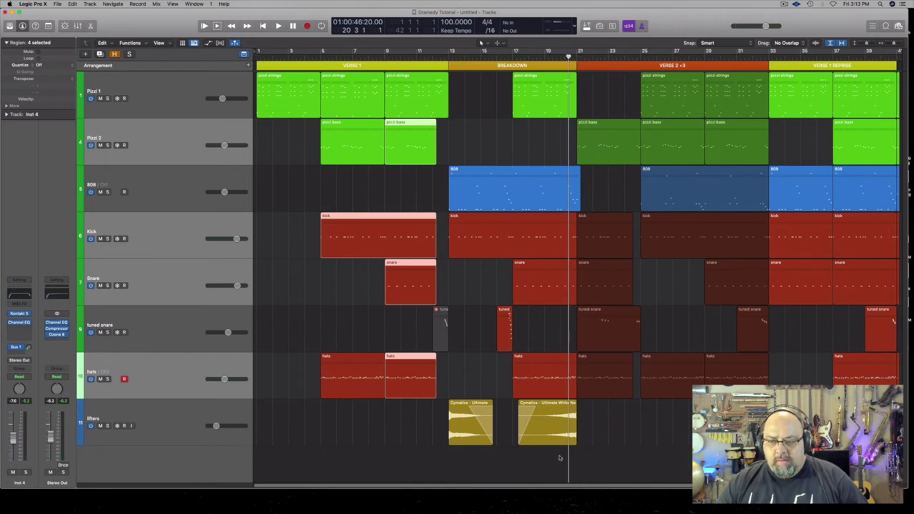
click(561, 363)
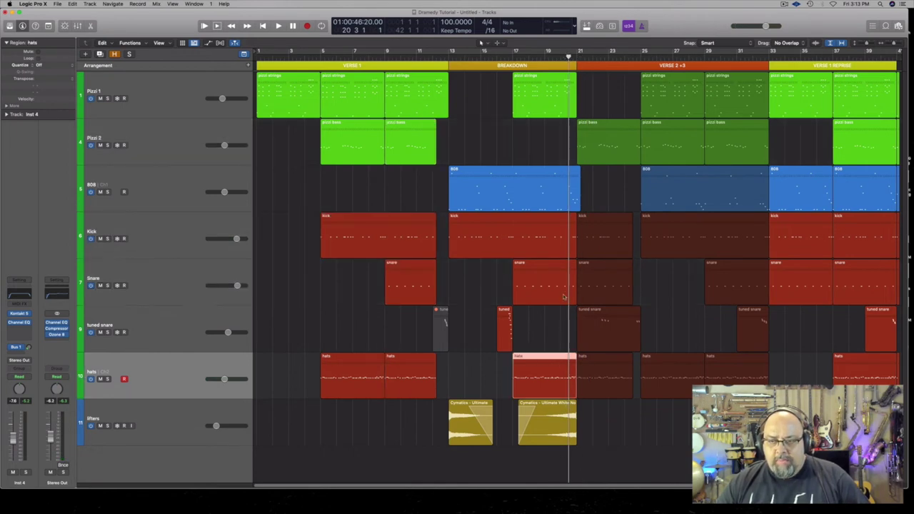
shift+click(564, 294)
shift+click(562, 228)
shift+click(564, 200)
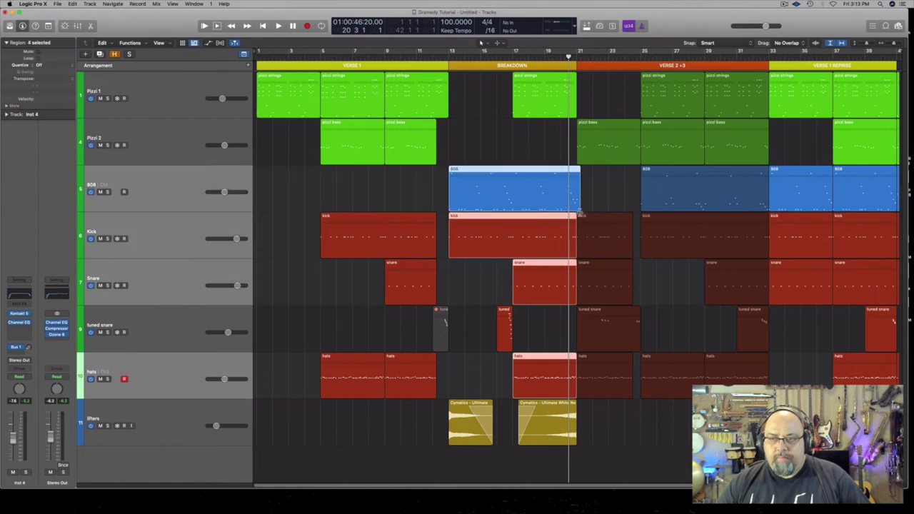
drag(580, 209, 568, 209)
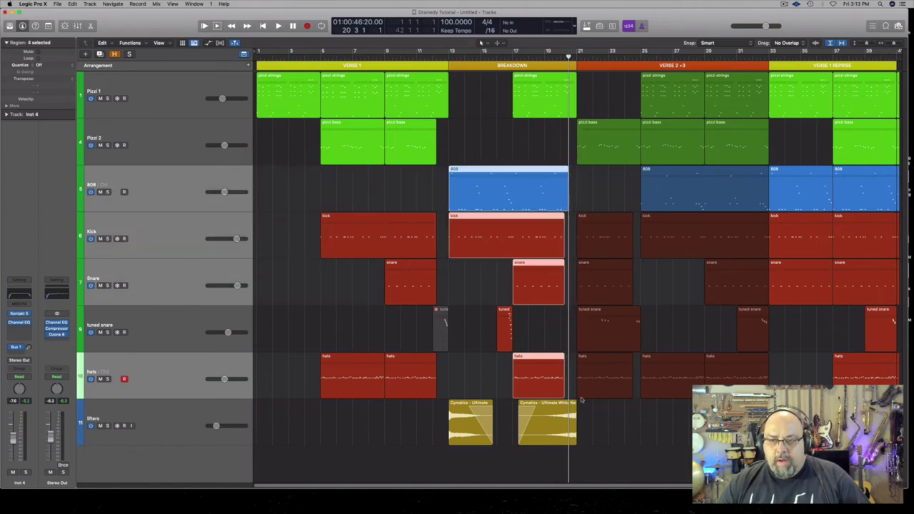
click(574, 443)
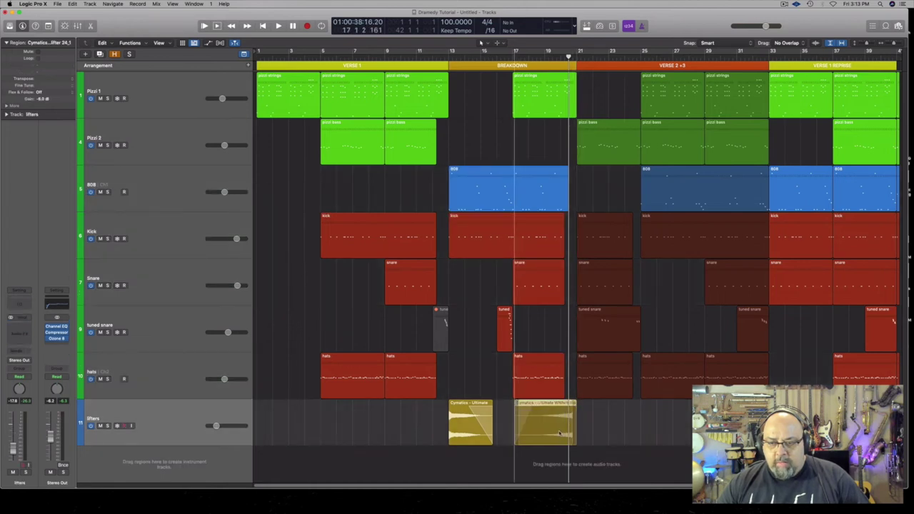
drag(560, 433, 574, 439)
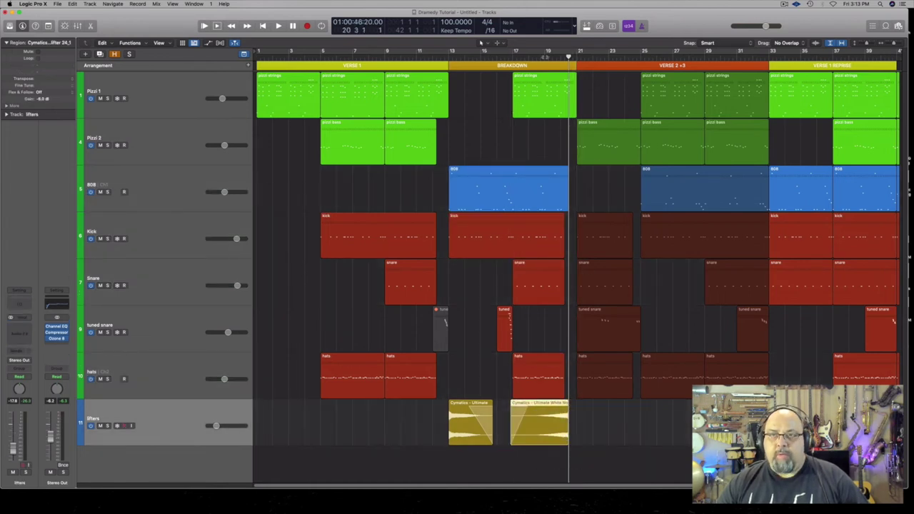
key(space)
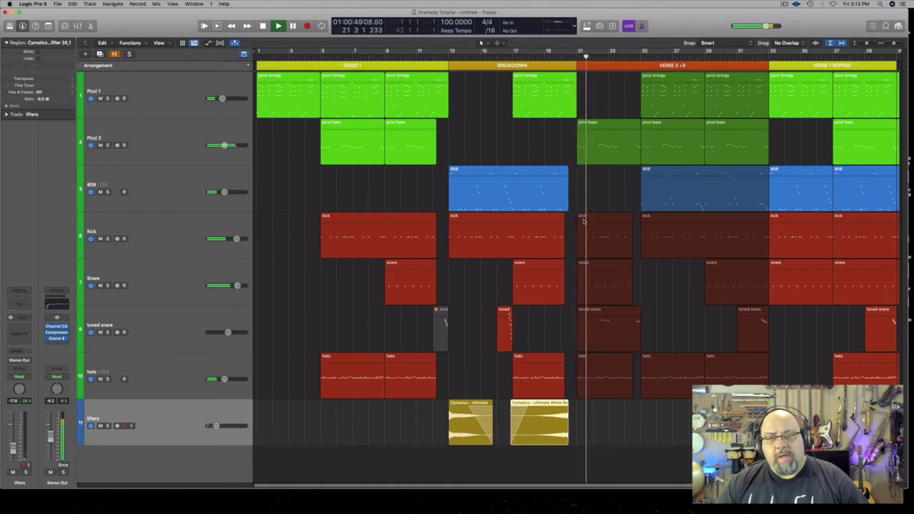
click(562, 56)
key(space)
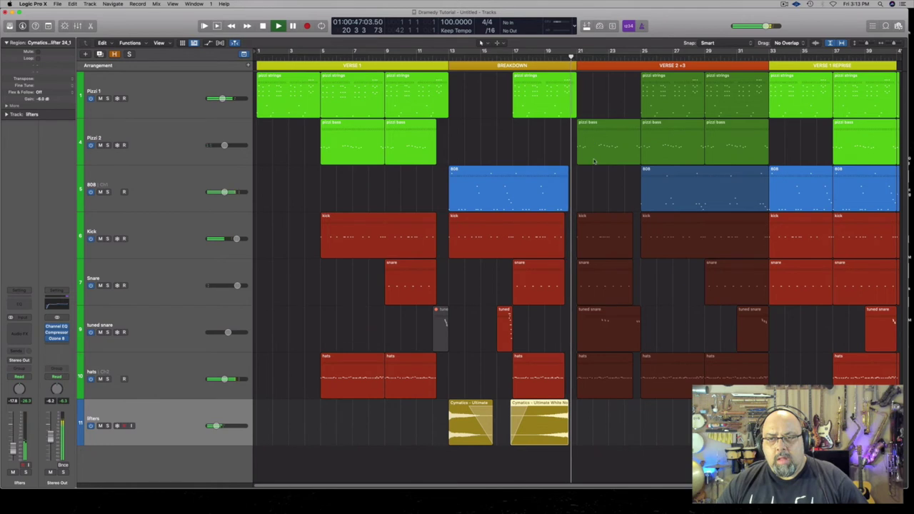
key(space)
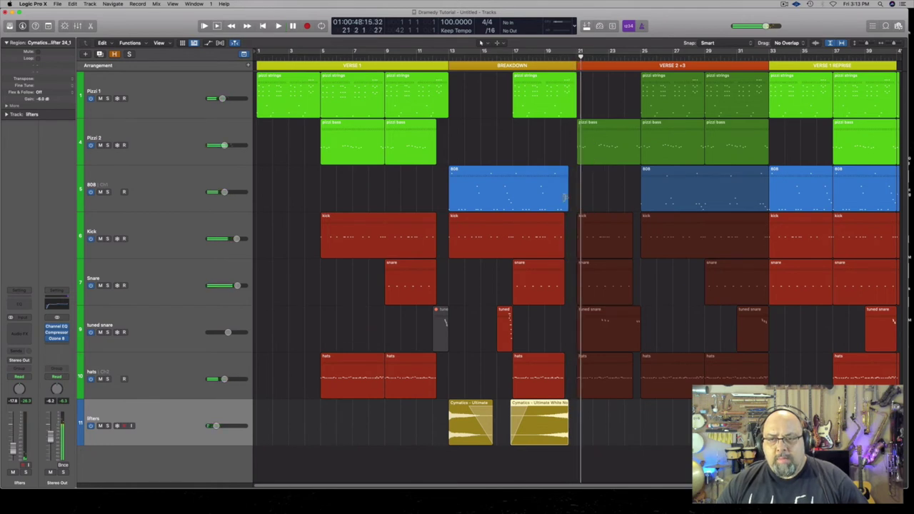
Open the breakdown 808 region in the Piano Roll, shorten its end slightly, and audition it
double_click(566, 198)
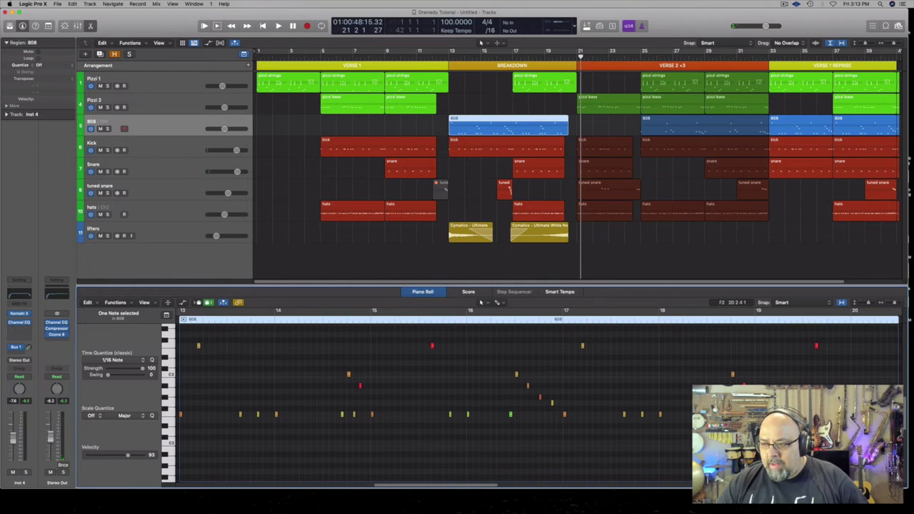
click(893, 414)
drag(899, 414, 880, 414)
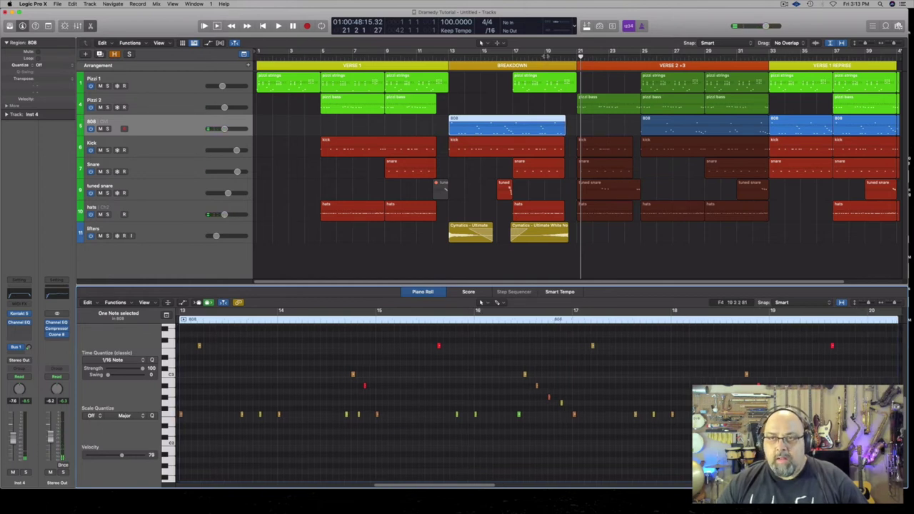
key(space)
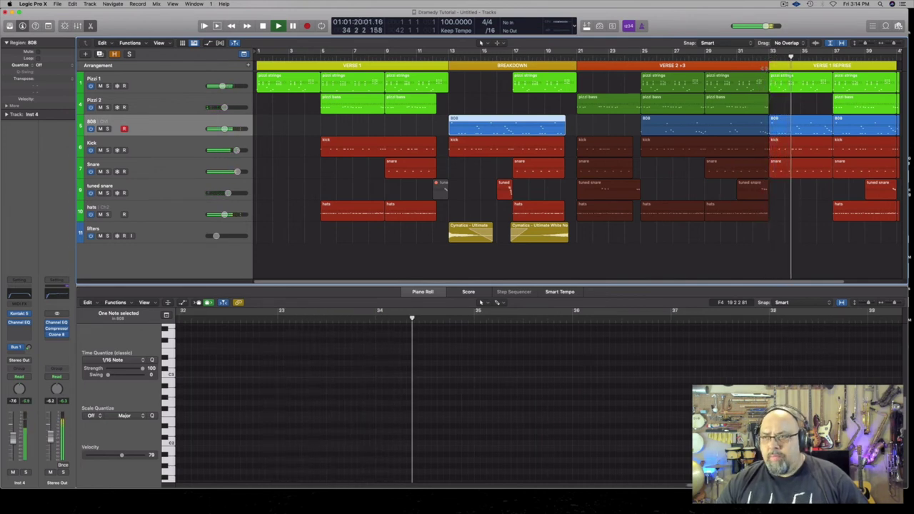
Audition from bar 31 toward the Verse 1 Reprise
key(space)
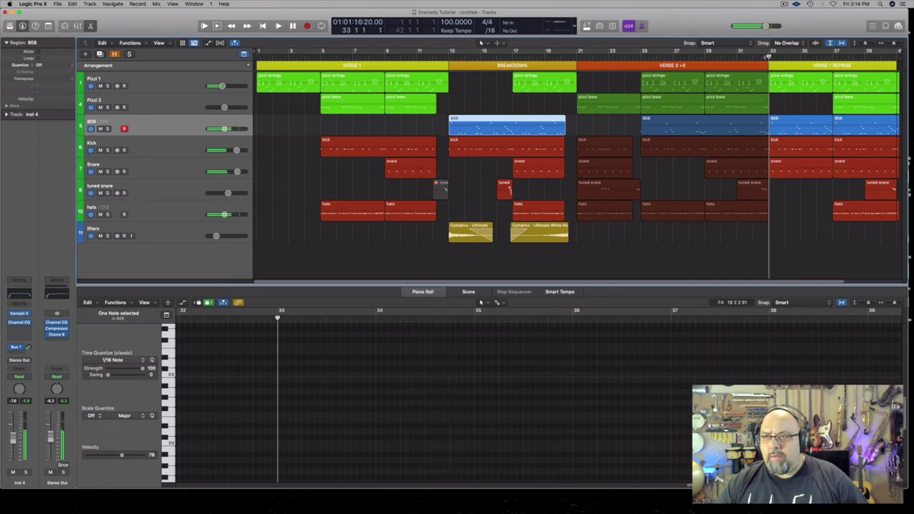
key(comma)
key(comma)
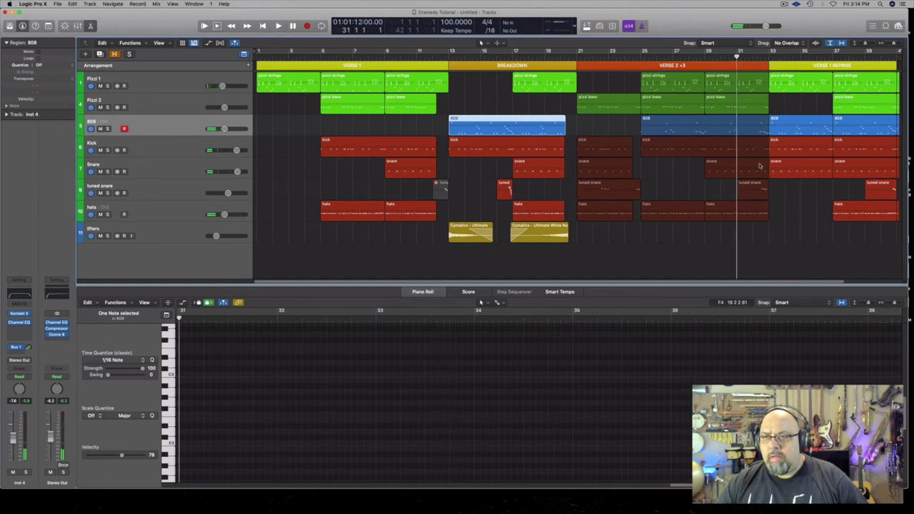
key(space)
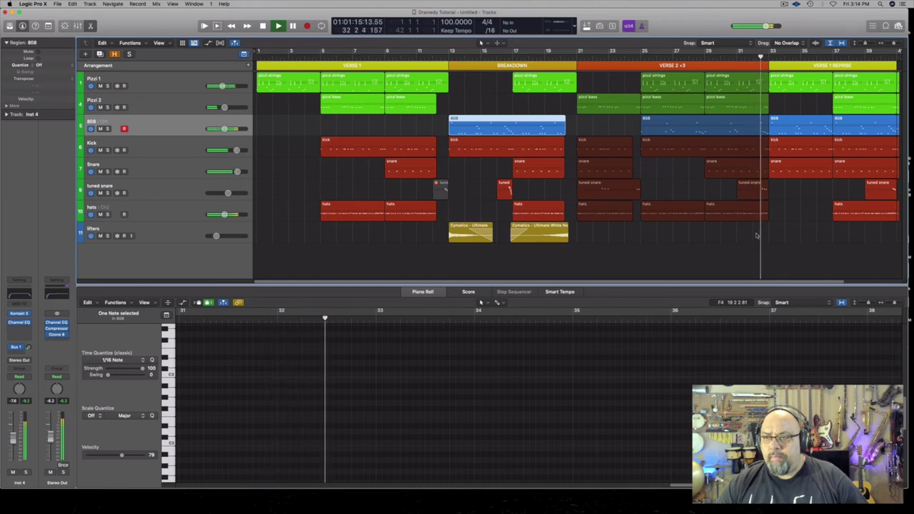
key(space)
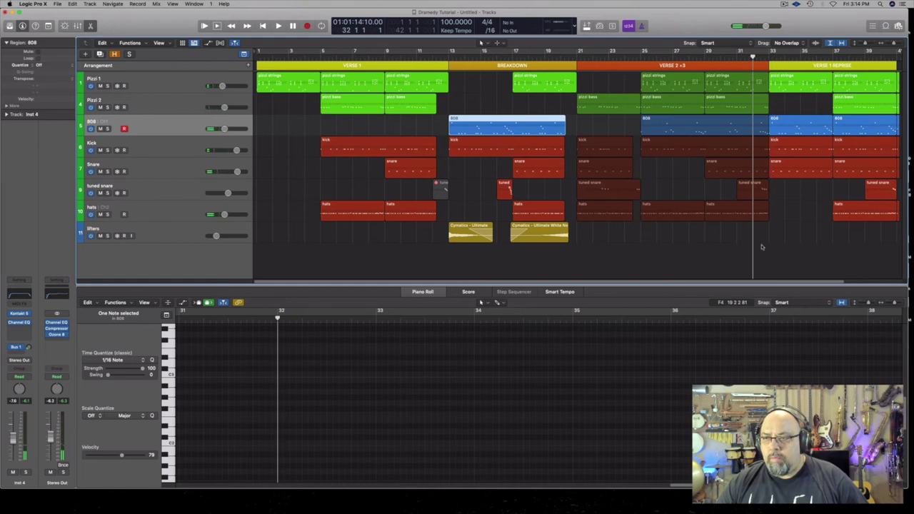
Trim the last Verse 2 regions on the 808, kick, snare, tuned snare and hats tracks, then audition the gap before bar 33
drag(763, 249, 757, 127)
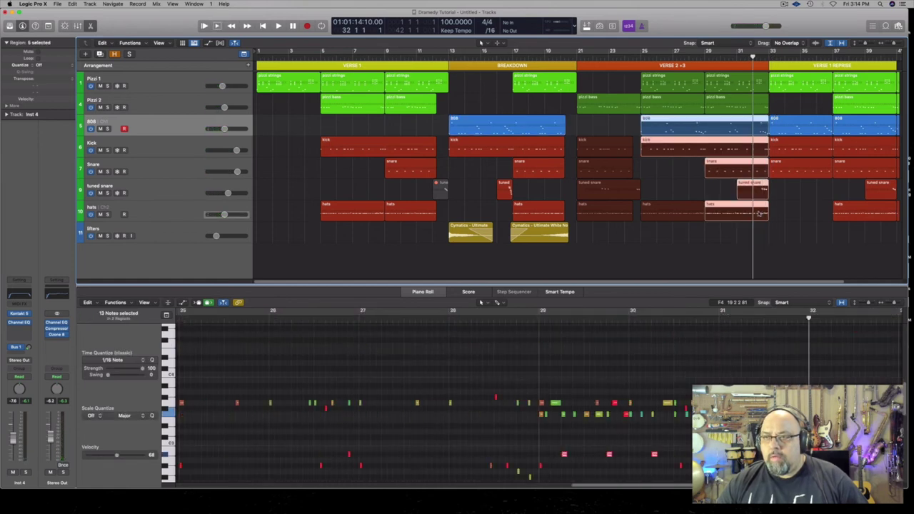
drag(766, 218, 751, 220)
key(space)
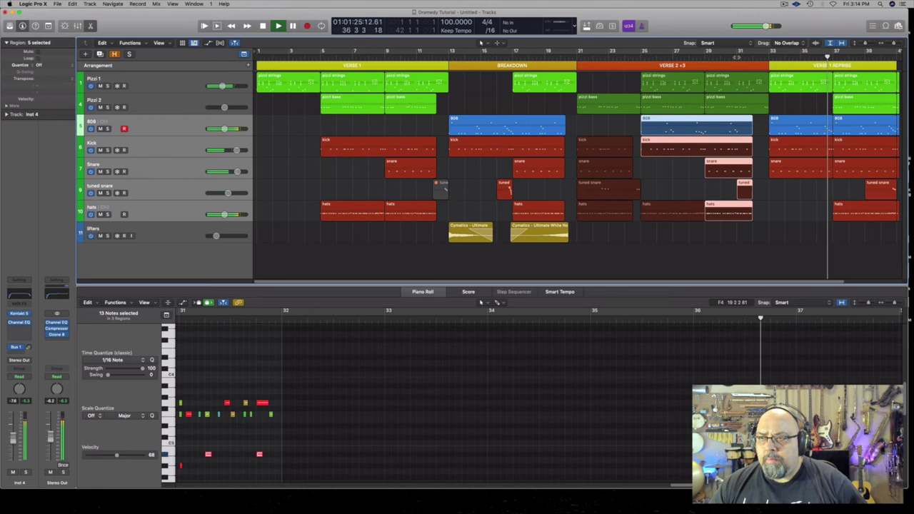
click(741, 52)
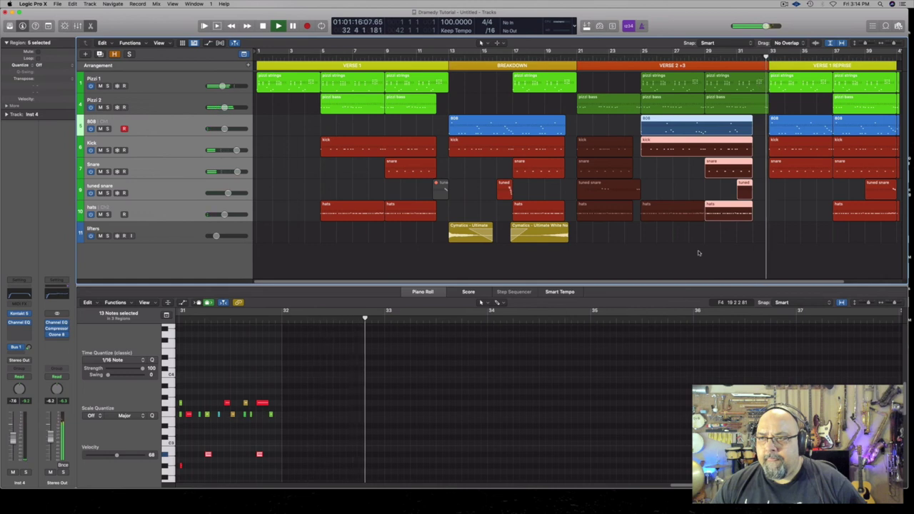
key(comma)
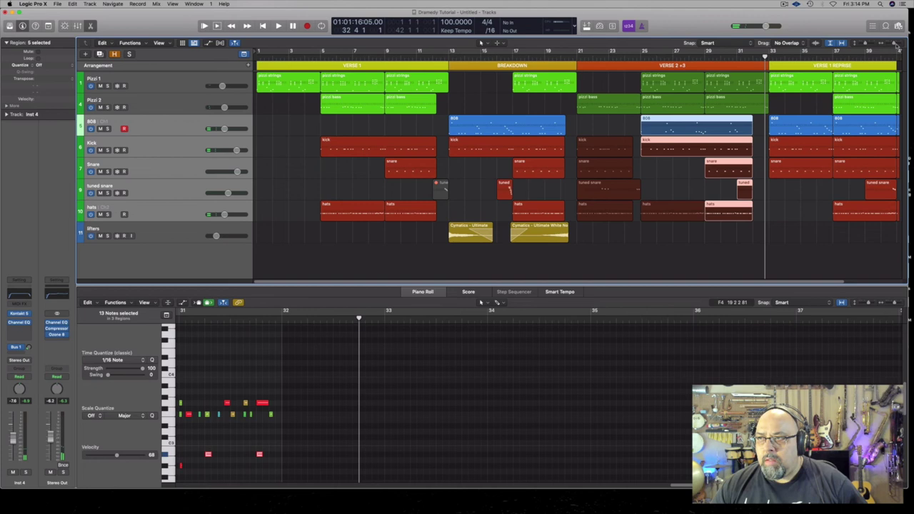
key(space)
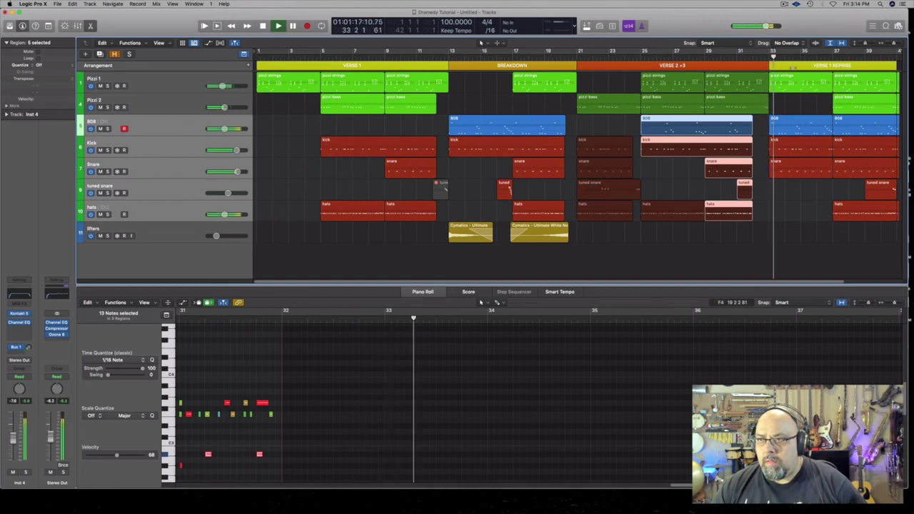
key(space)
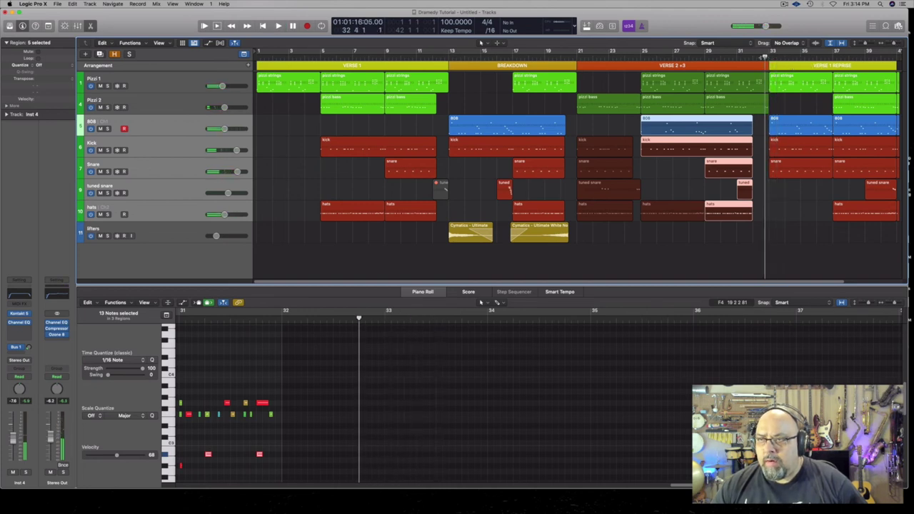
Select the last Verse 2 pizzi strings region on Pizzi 1 and play the lead-in to the reprise
click(761, 87)
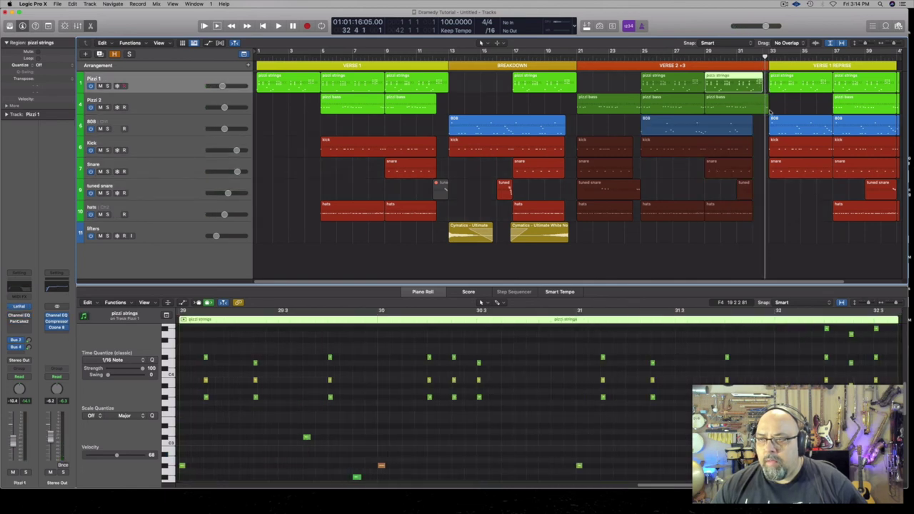
key(space)
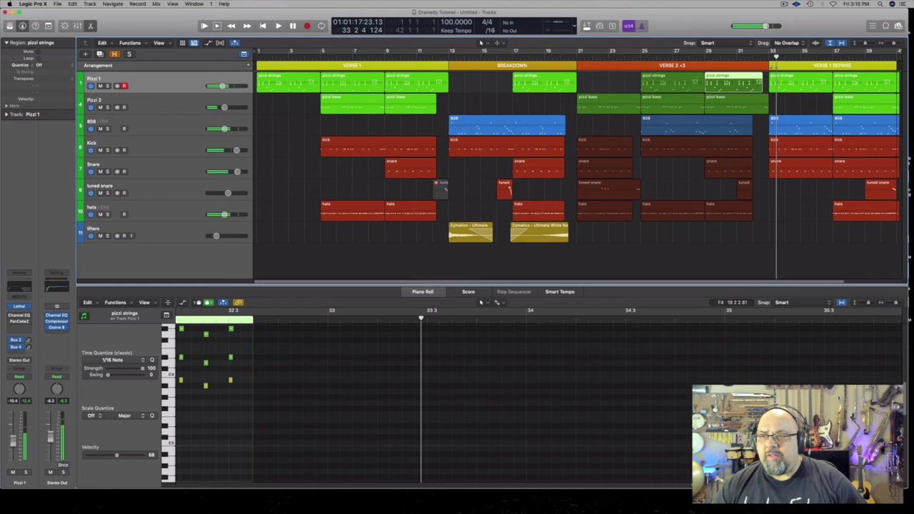
key(comma)
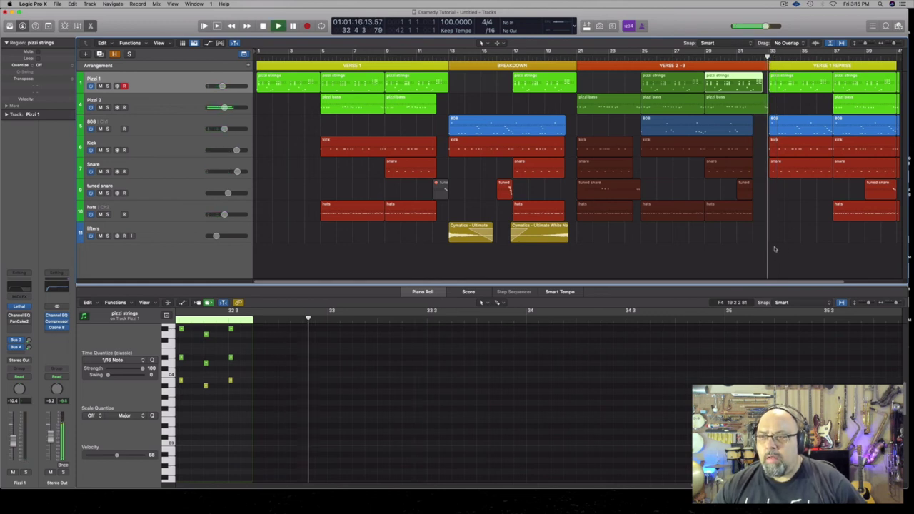
key(space)
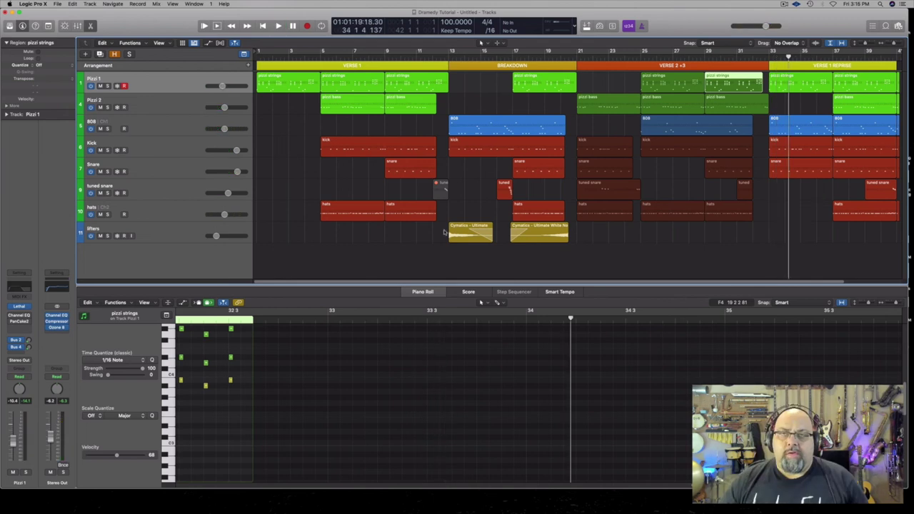